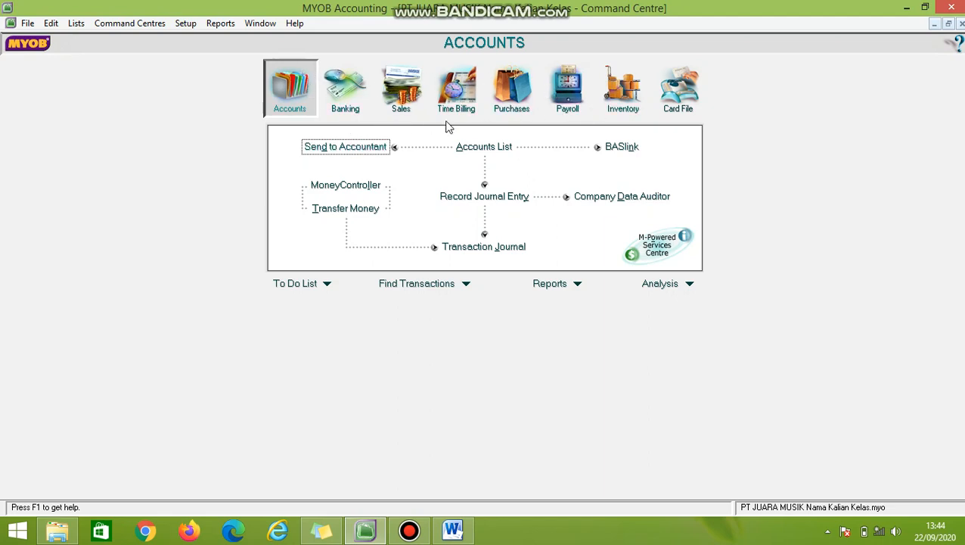
Look through the Accounts List, then the Sales, Purchases, Inventory, Card File and Banking command centres
{"action": "left_click", "coordinate": [506, 148]}
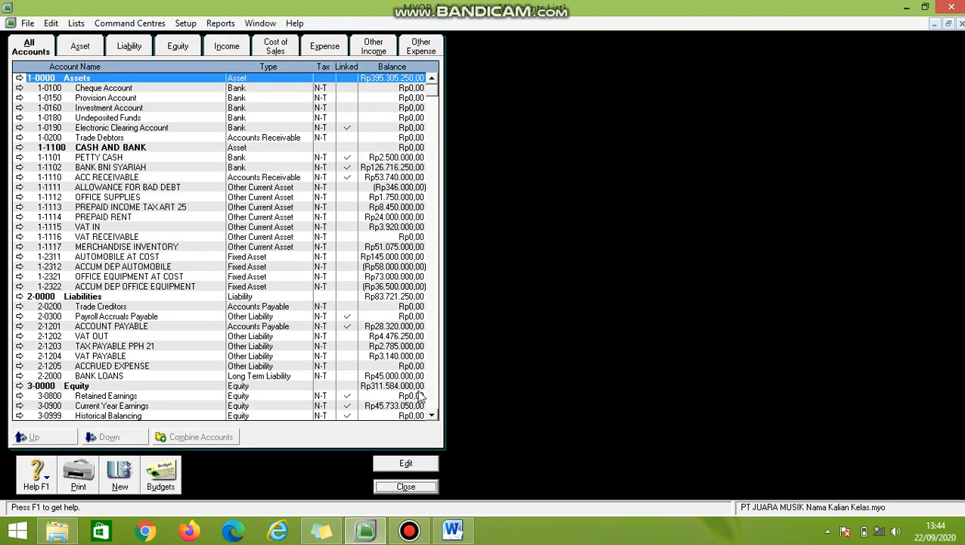
{"action": "left_click", "coordinate": [428, 490]}
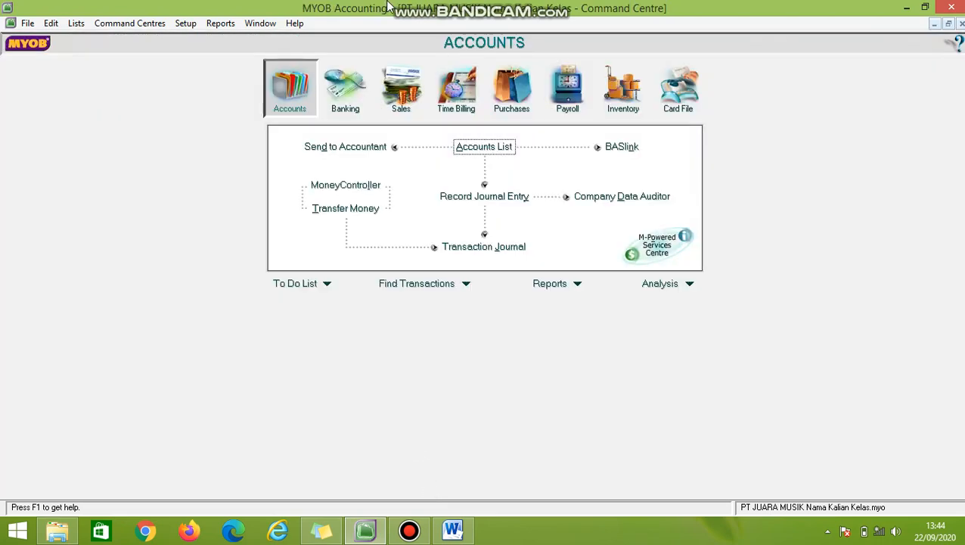
{"action": "left_click", "coordinate": [399, 88]}
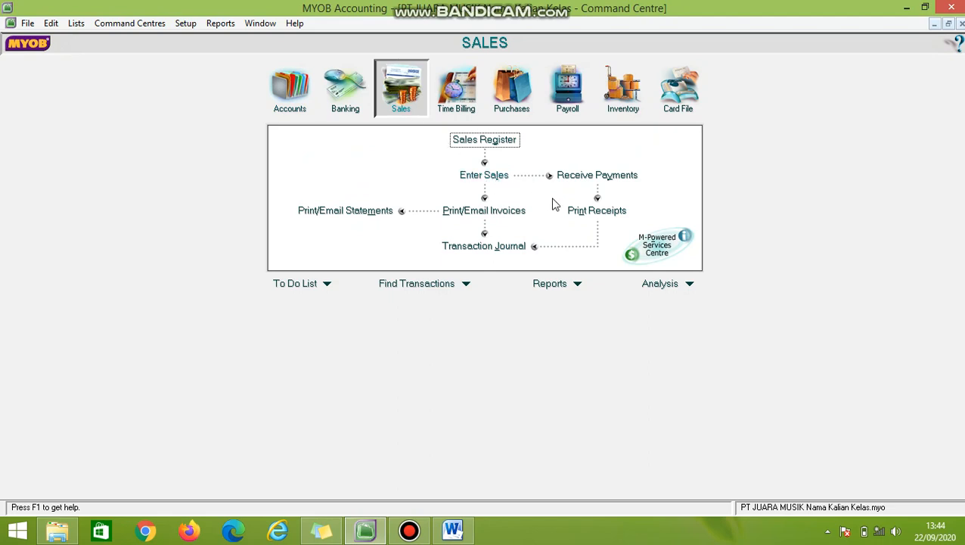
{"action": "left_click", "coordinate": [513, 106]}
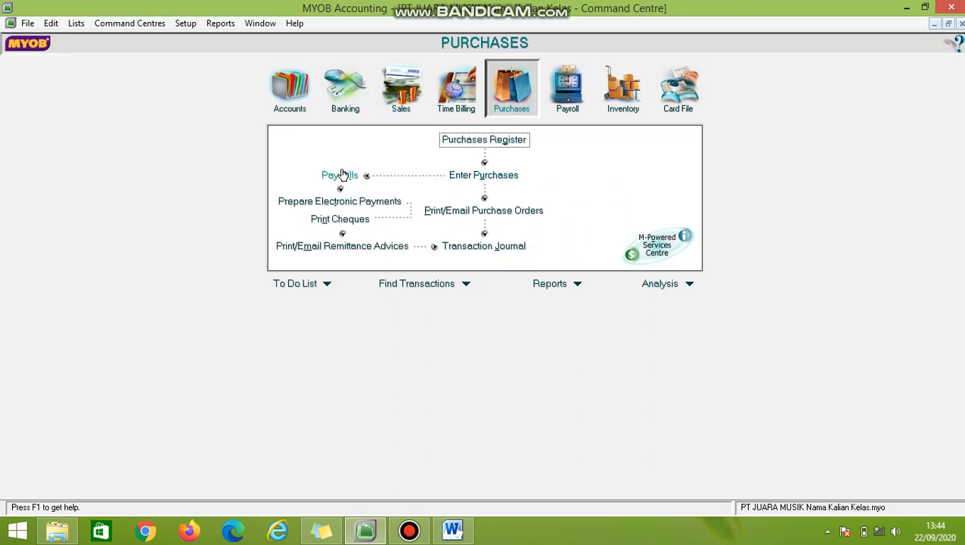
{"action": "left_click", "coordinate": [624, 112]}
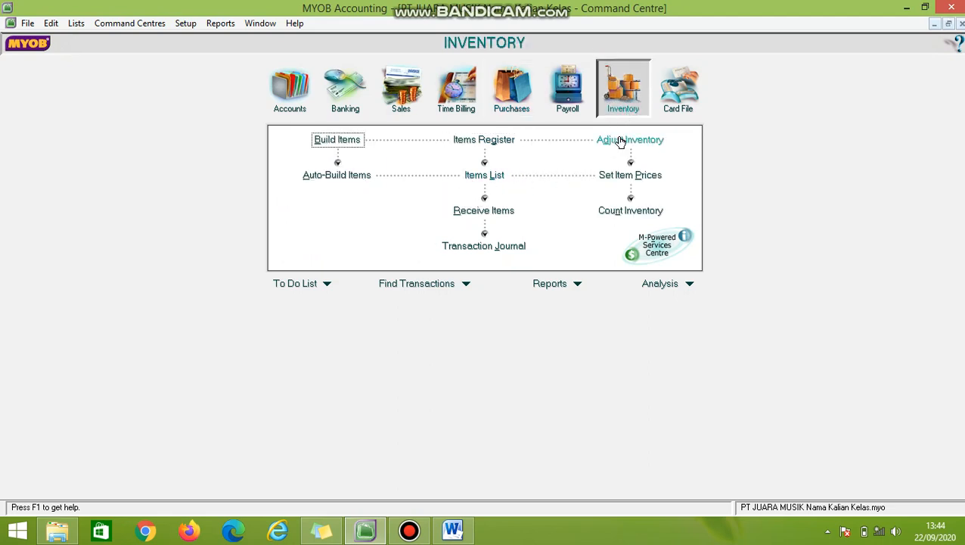
{"action": "left_click", "coordinate": [699, 102]}
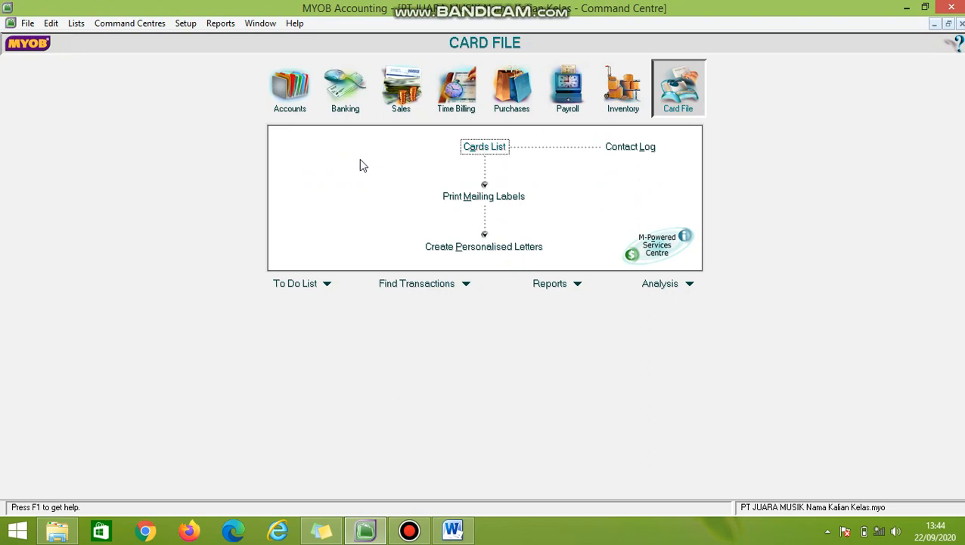
{"action": "left_click", "coordinate": [344, 103]}
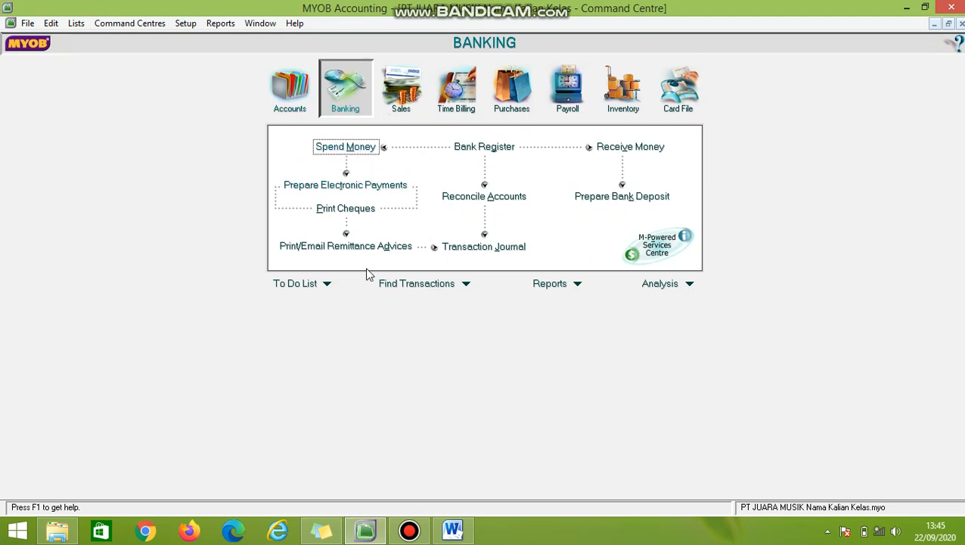
Switch to the Word module, find the BUKTI KAS KELUAR example, and arrange the Word and MYOB windows side by side
{"action": "left_click", "coordinate": [453, 531]}
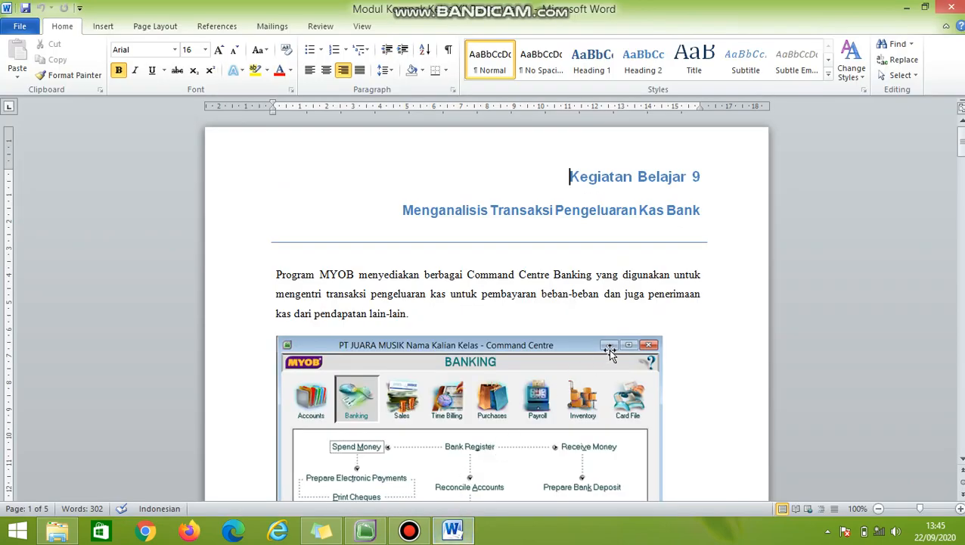
{"action": "scroll", "coordinate": [609, 352], "scroll_direction": "down", "scroll_amount": 9}
{"action": "scroll", "coordinate": [611, 352], "scroll_direction": "down", "scroll_amount": 1}
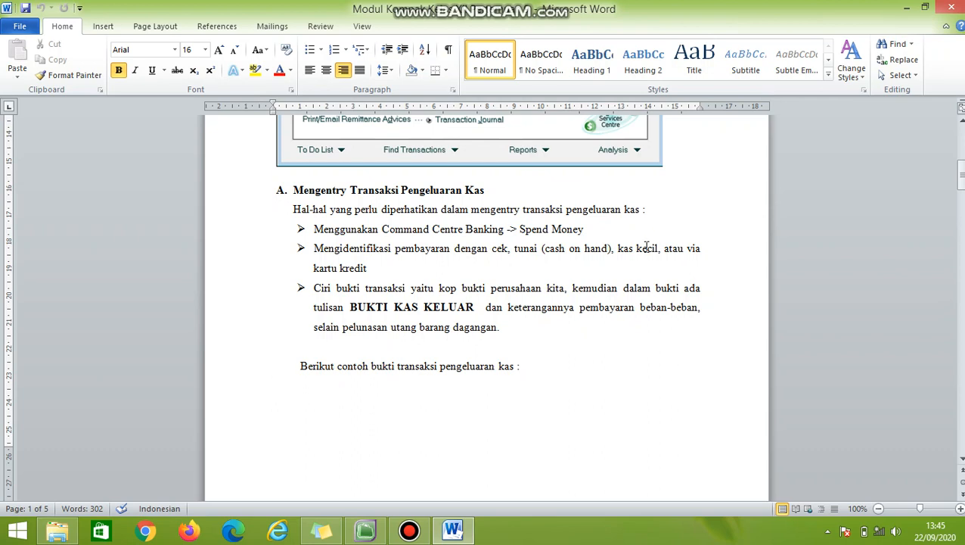
{"action": "left_click", "coordinate": [380, 272]}
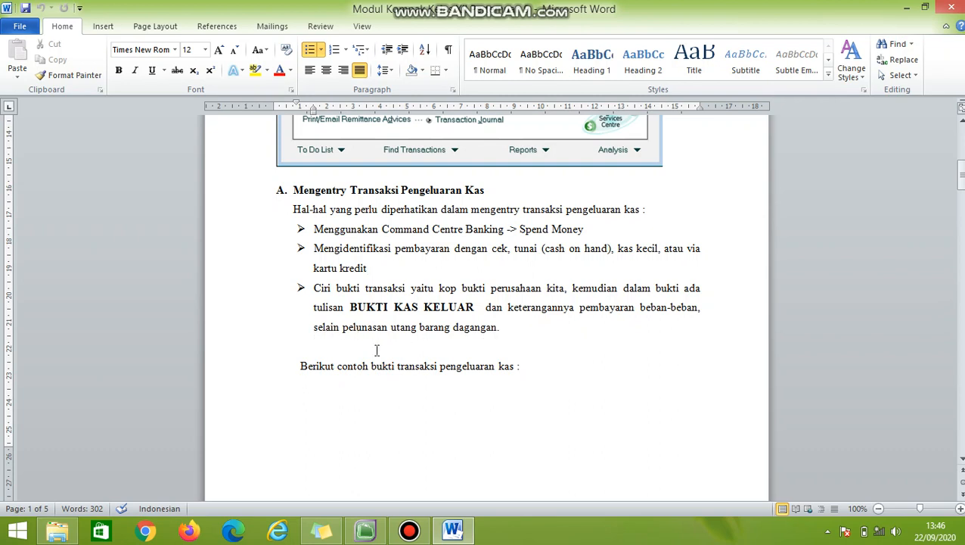
{"action": "scroll", "coordinate": [339, 372], "scroll_direction": "down", "scroll_amount": 10}
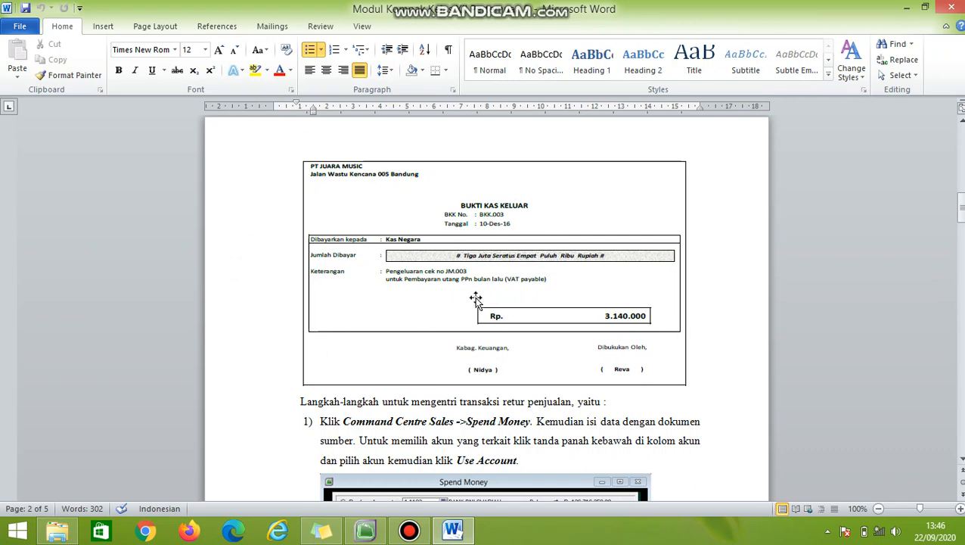
{"action": "left_click", "coordinate": [924, 7]}
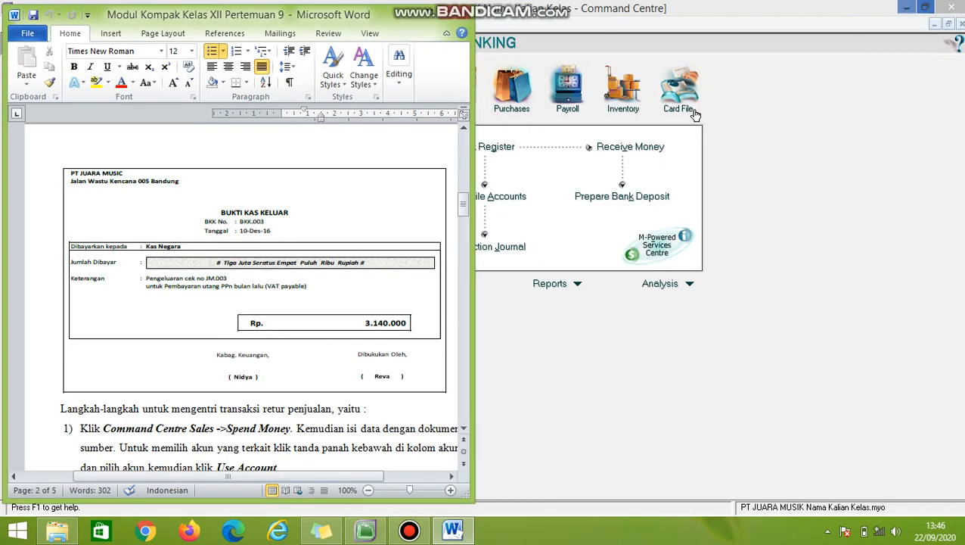
{"action": "left_click", "coordinate": [923, 7]}
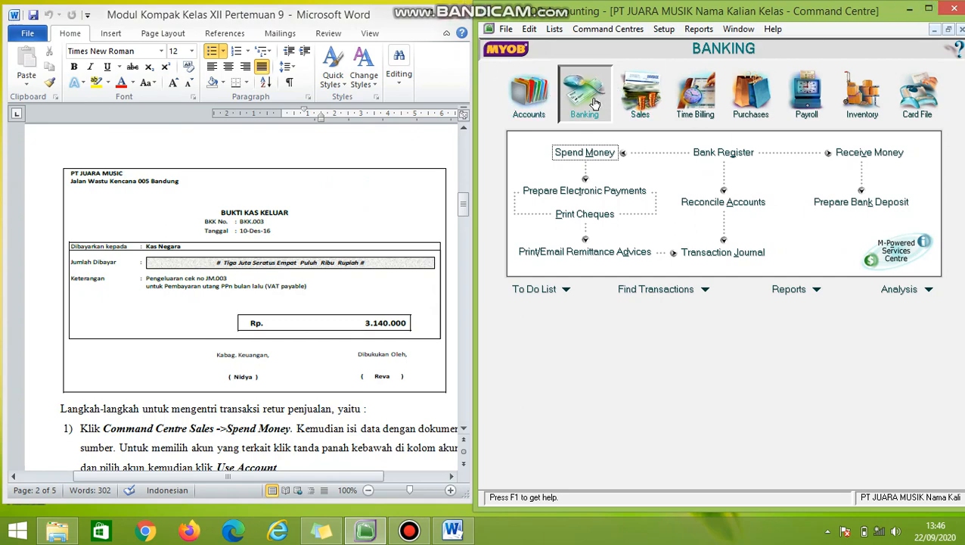
Start a Spend Money entry in MYOB paid from the BANK BNI SYARIAH account
{"action": "left_click", "coordinate": [573, 155]}
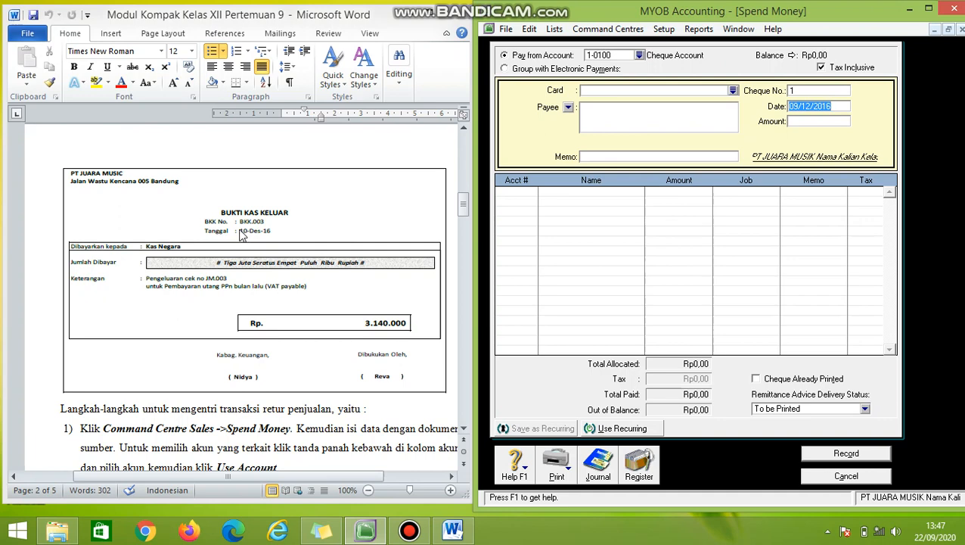
{"action": "left_click", "coordinate": [639, 57]}
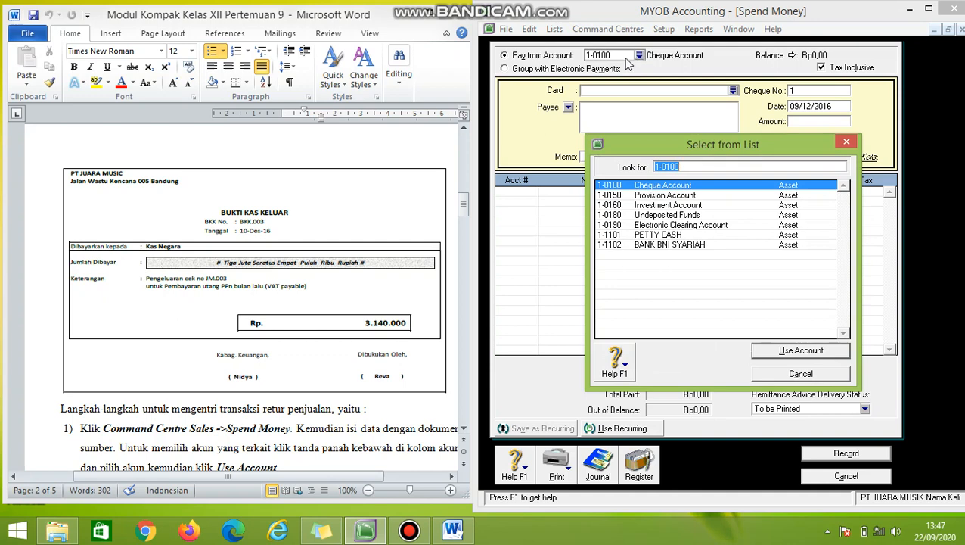
{"action": "left_click", "coordinate": [673, 246]}
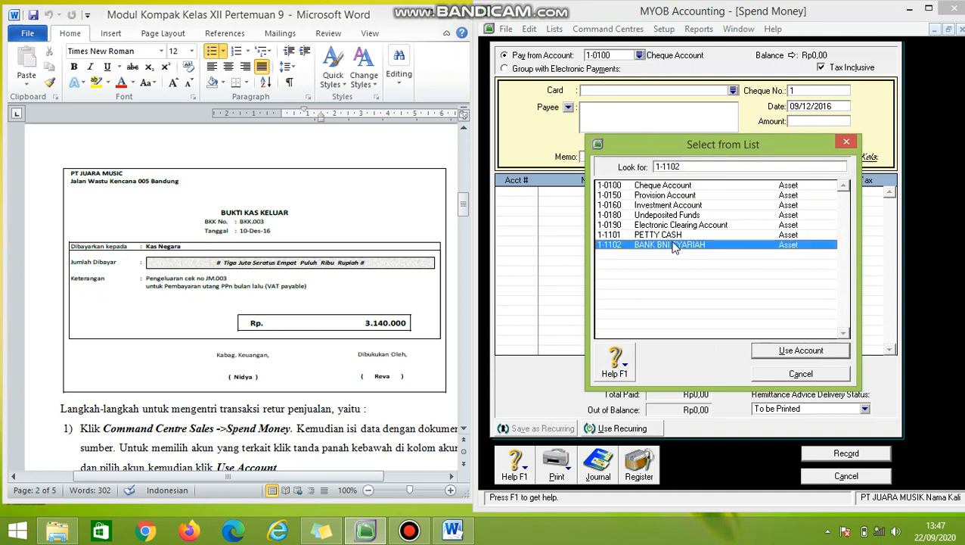
{"action": "left_click", "coordinate": [790, 356]}
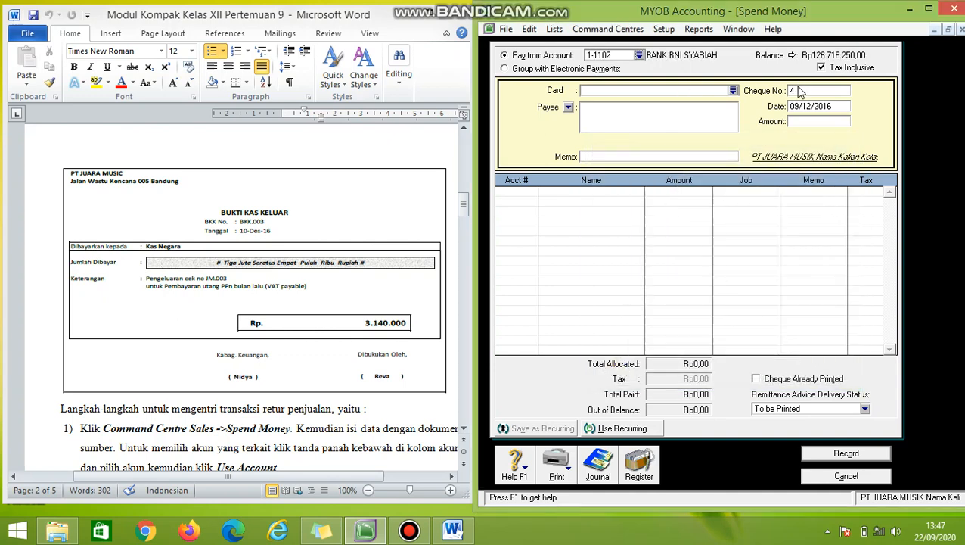
Set the payment's cheque number to BKK003 and its date to 10/12/2016
{"action": "left_click", "coordinate": [800, 91]}
{"action": "type", "text": "BKK003"}
{"action": "left_click", "coordinate": [806, 111]}
{"action": "left_click", "coordinate": [793, 106]}
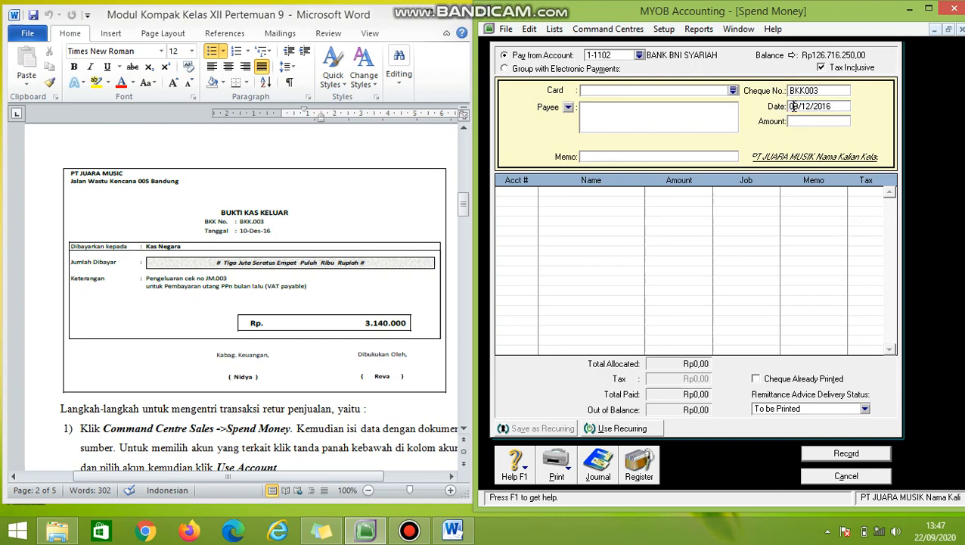
{"action": "key", "text": "Delete"}
{"action": "type", "text": "1"}
Enter the payment amount 3140000 and the memo "Pembayaran utang bulan lalu"
{"action": "left_click", "coordinate": [809, 122]}
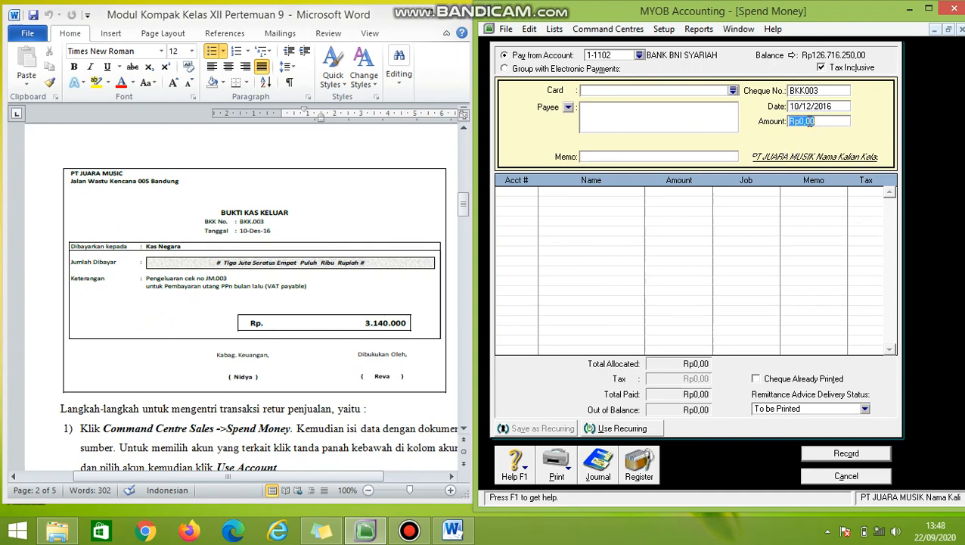
{"action": "type", "text": "3140000"}
{"action": "left_click", "coordinate": [598, 156]}
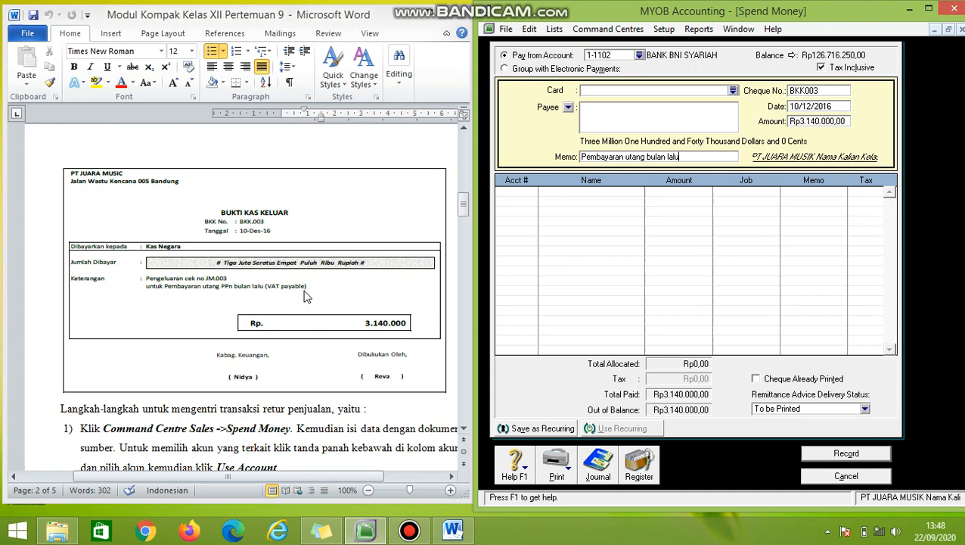
Allocate the payment to the VAT PAYABLE liability account on the first line
{"action": "left_click", "coordinate": [530, 191]}
{"action": "left_click", "coordinate": [532, 192]}
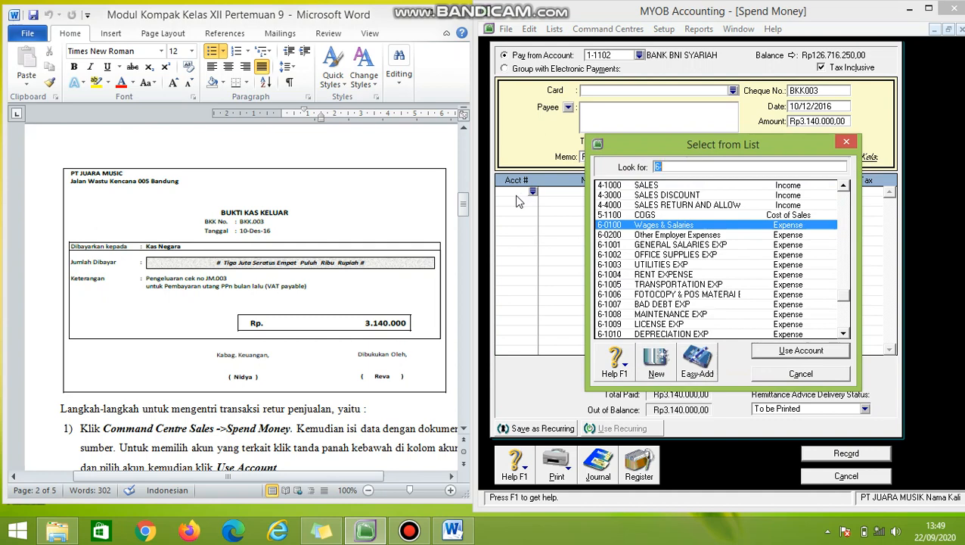
{"action": "type", "text": "2"}
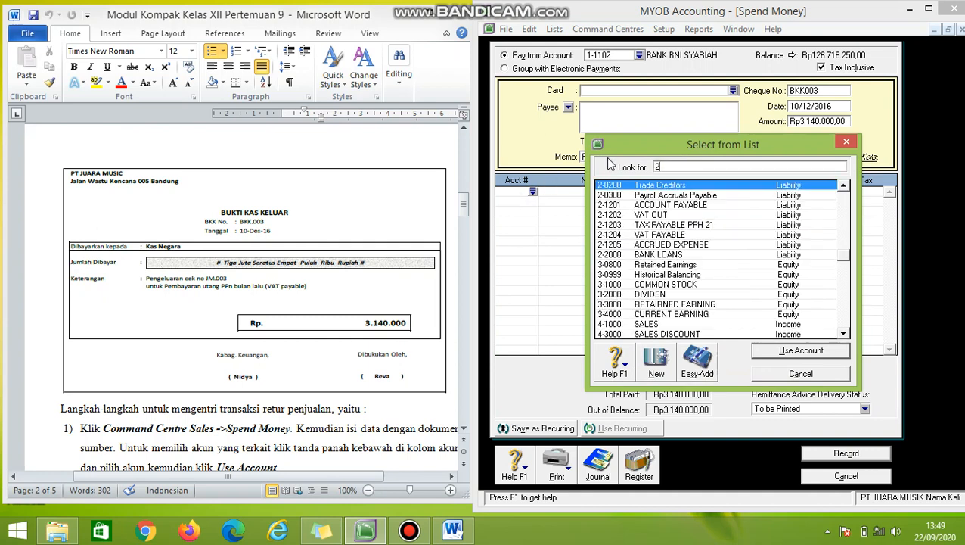
{"action": "left_click", "coordinate": [647, 236]}
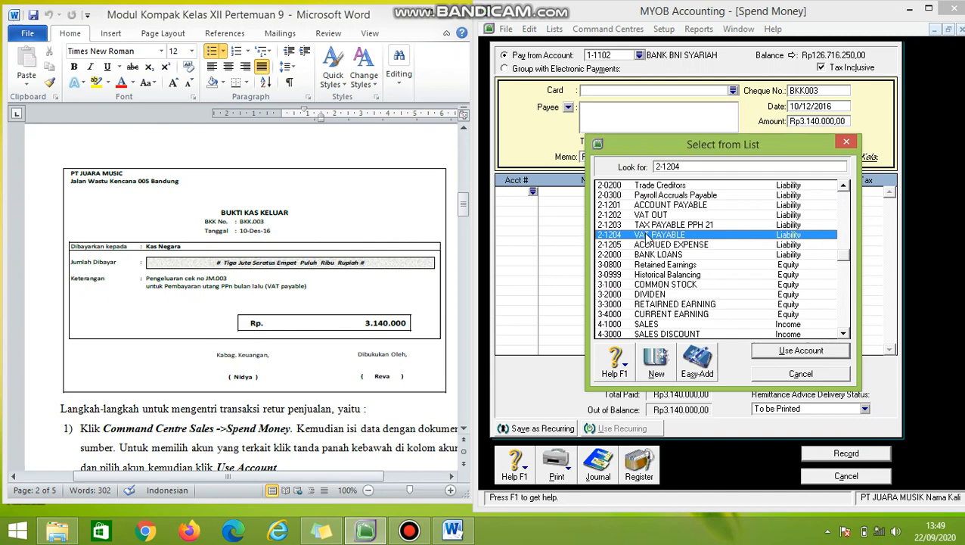
{"action": "left_click", "coordinate": [765, 353]}
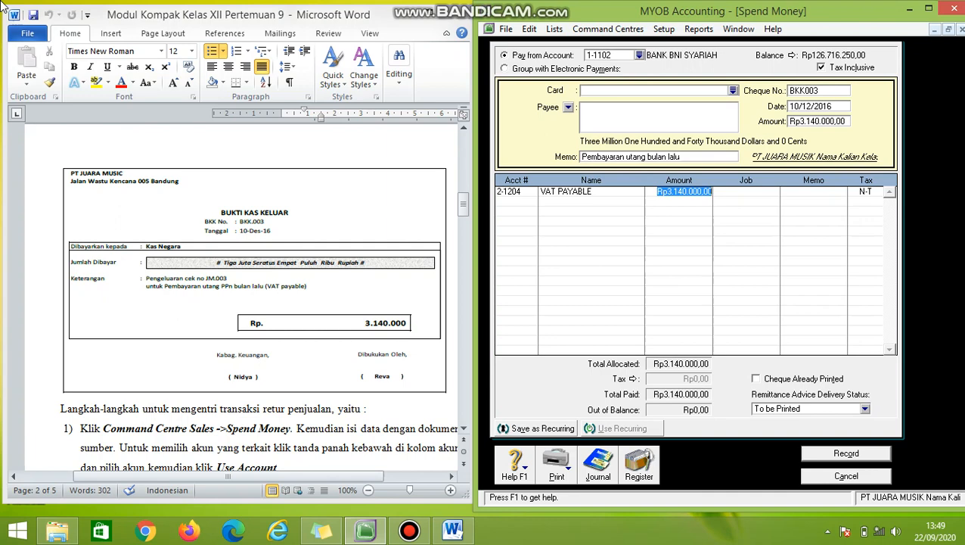
Check the journal recap of the payment and record the transaction
{"action": "key", "text": "ctrl+r"}
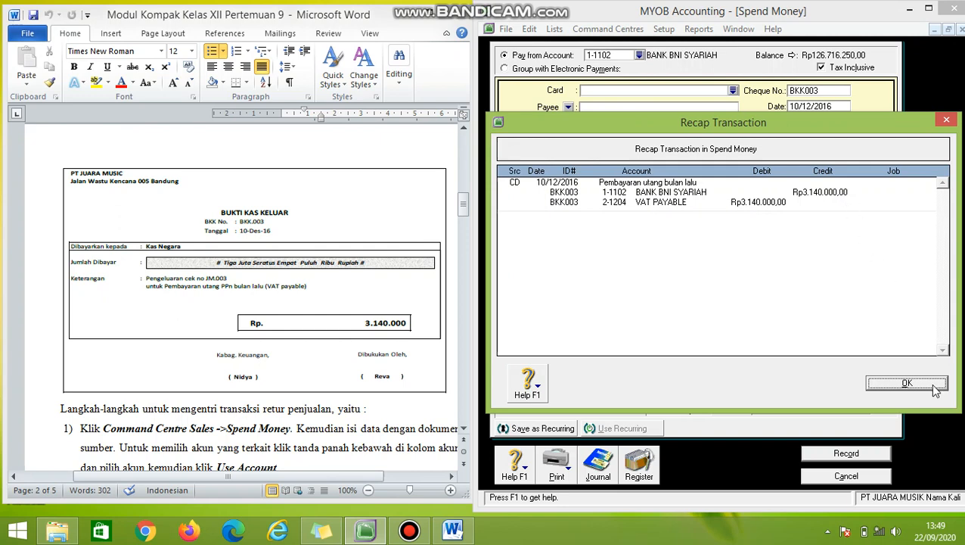
{"action": "left_click", "coordinate": [906, 383]}
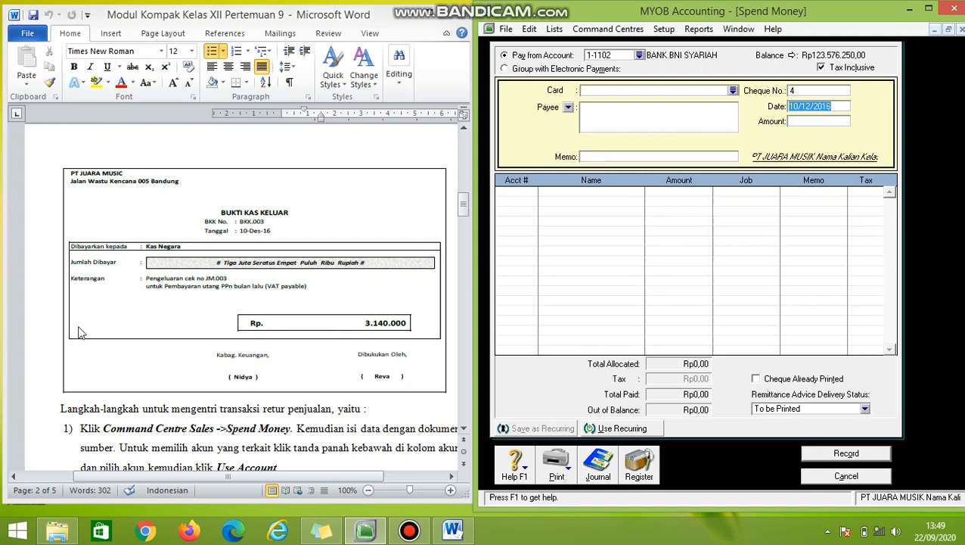
Find the VOUCHER KAS KECIL example in section B of the module and close the empty Spend Money form
{"action": "left_click", "coordinate": [196, 437]}
{"action": "scroll", "coordinate": [197, 437], "scroll_direction": "down", "scroll_amount": 10}
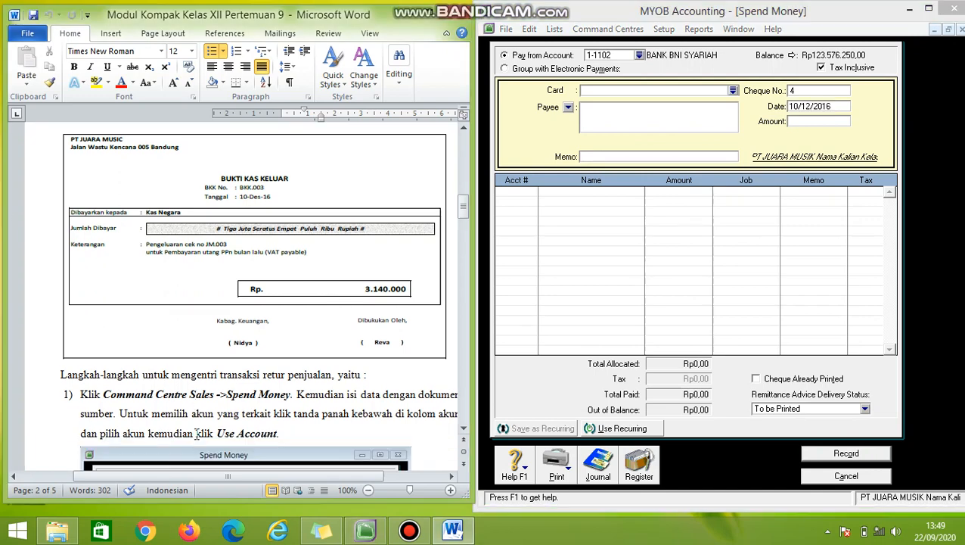
{"action": "scroll", "coordinate": [197, 437], "scroll_direction": "down", "scroll_amount": 15}
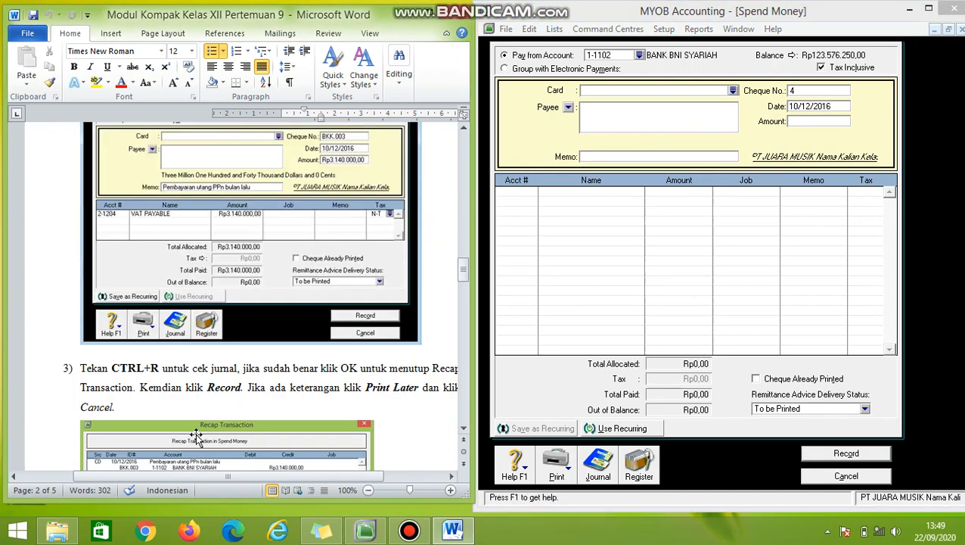
{"action": "scroll", "coordinate": [197, 433], "scroll_direction": "down", "scroll_amount": 15}
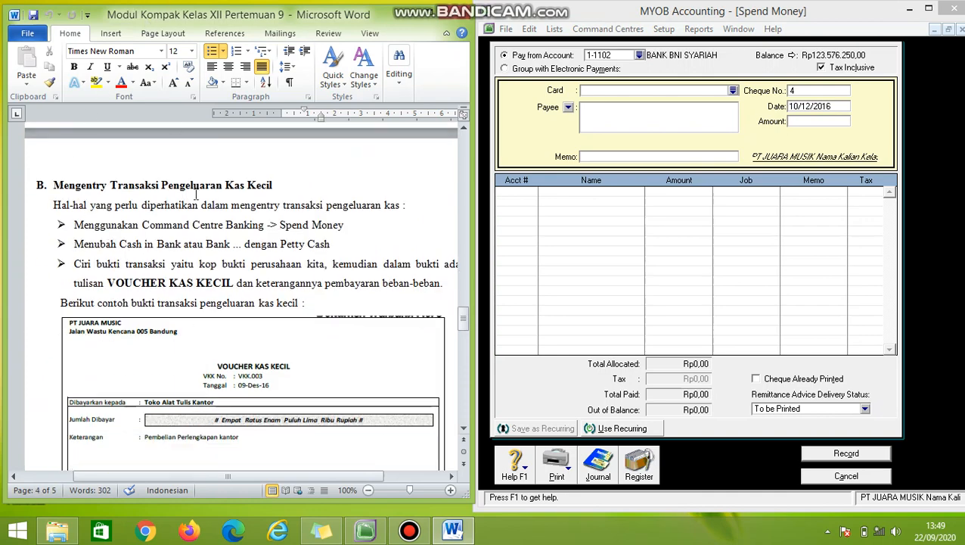
{"action": "scroll", "coordinate": [265, 205], "scroll_direction": "down", "scroll_amount": 1}
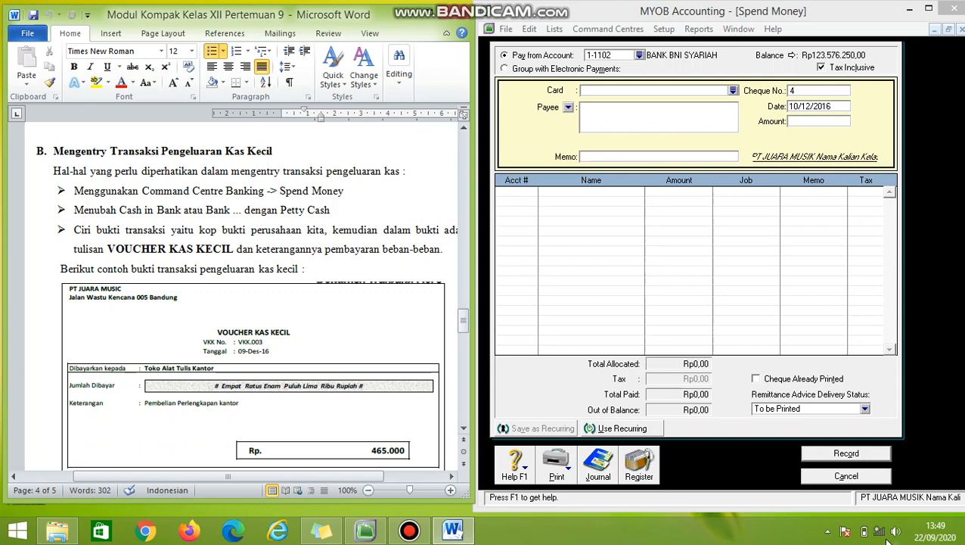
{"action": "left_click", "coordinate": [868, 479]}
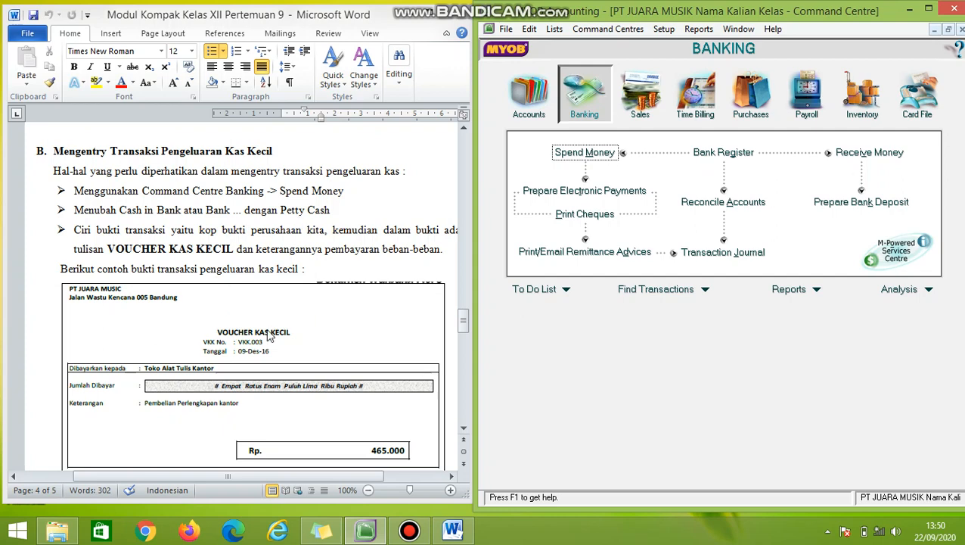
{"action": "scroll", "coordinate": [267, 288], "scroll_direction": "down", "scroll_amount": 3}
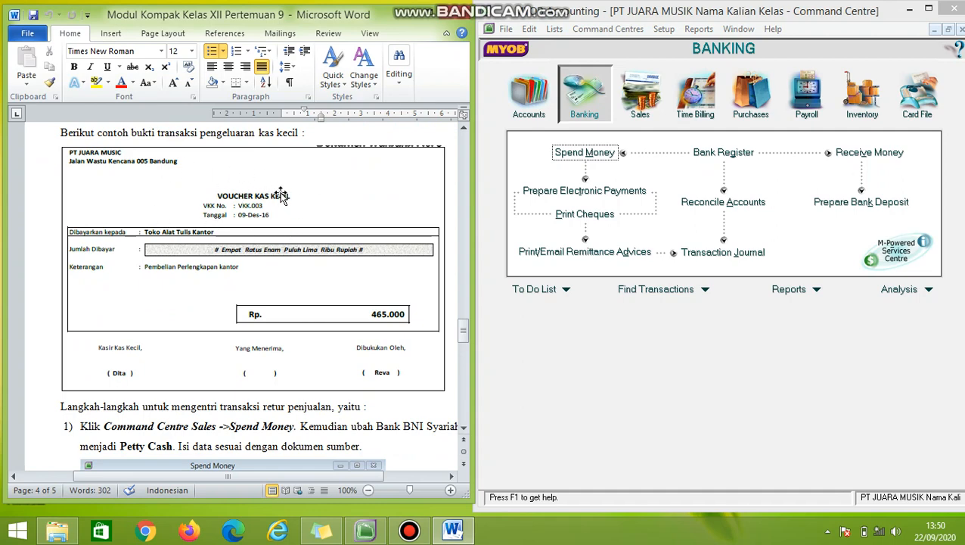
{"action": "scroll", "coordinate": [239, 263], "scroll_direction": "up", "scroll_amount": 1}
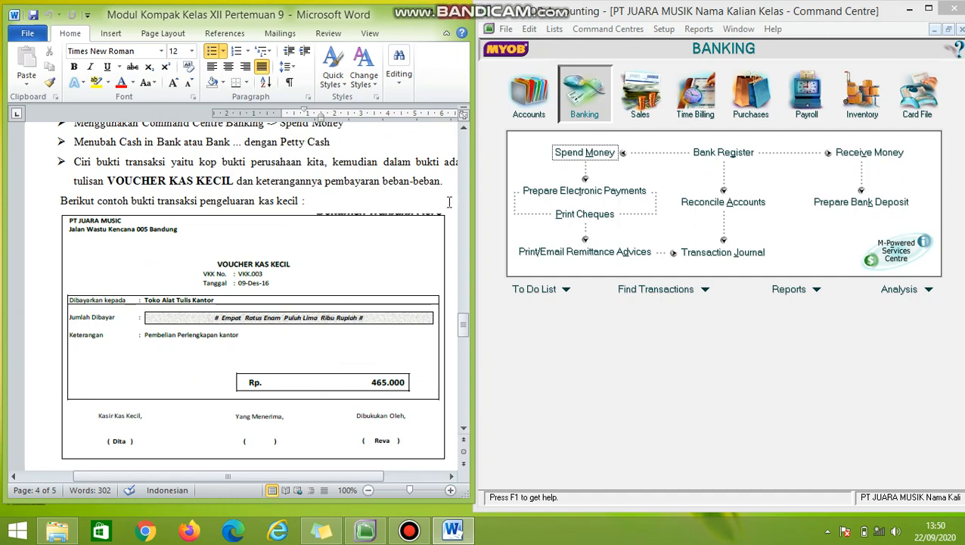
Start a new Spend Money transaction paid from the PETTY CASH account 1-1101
{"action": "left_click", "coordinate": [586, 155]}
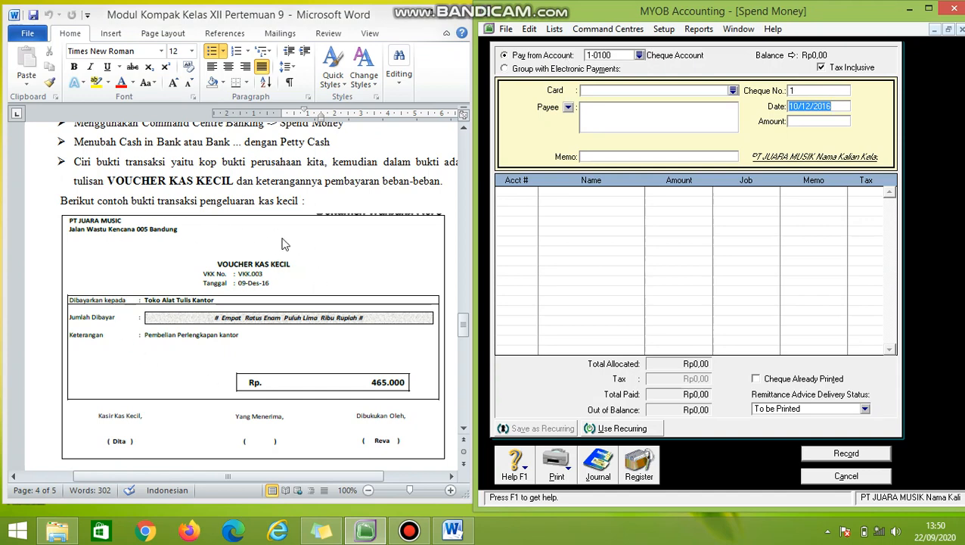
{"action": "left_click", "coordinate": [639, 56]}
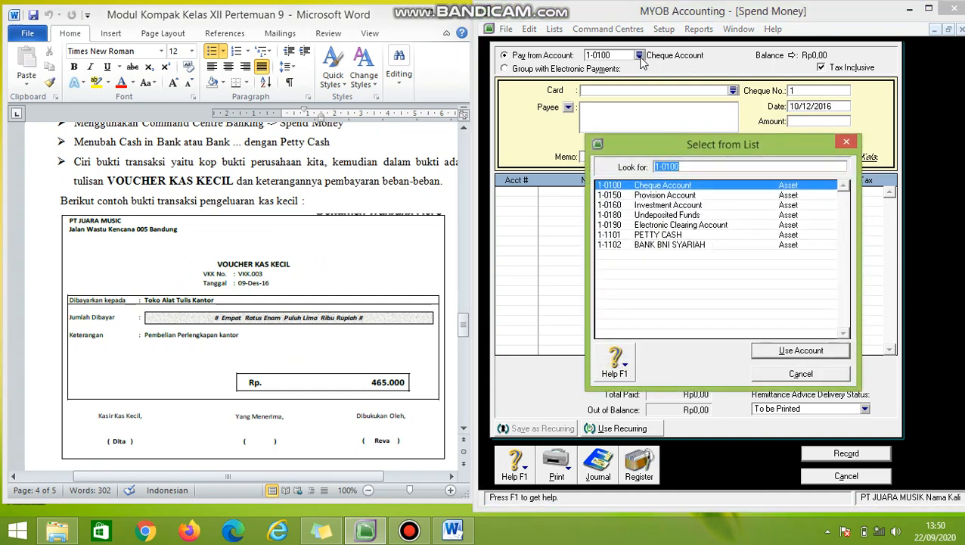
{"action": "left_click", "coordinate": [666, 236]}
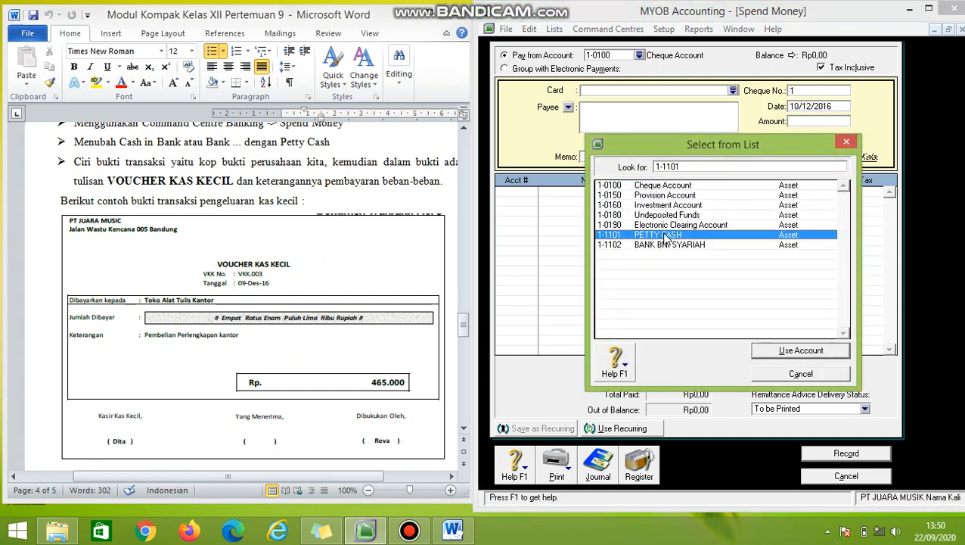
{"action": "left_click", "coordinate": [781, 351]}
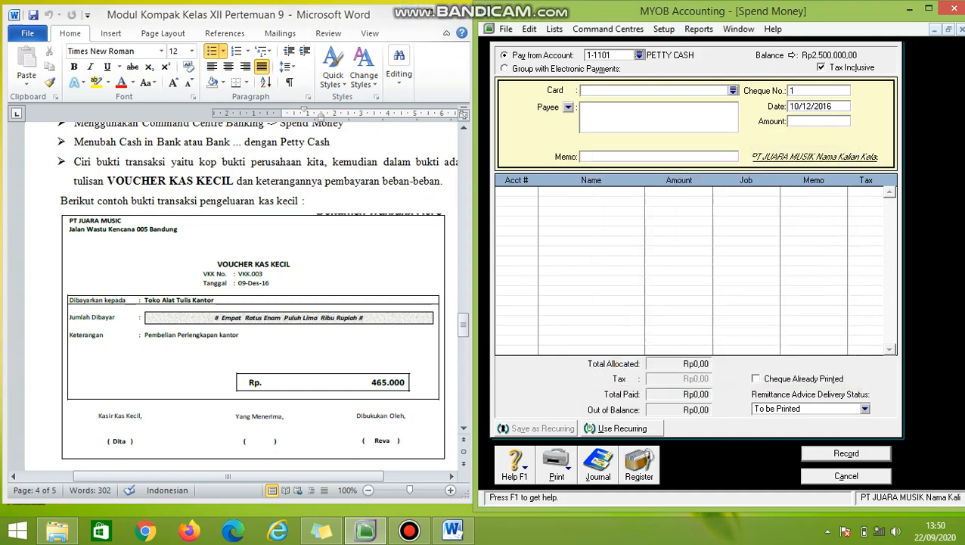
Set the cheque number to VKK003 and the payment date to 09/12/2016
{"action": "left_click", "coordinate": [811, 91]}
{"action": "type", "text": "V"}
{"action": "left_click", "coordinate": [799, 111]}
{"action": "key", "text": "BackSpace"}
{"action": "key", "text": "BackSpace"}
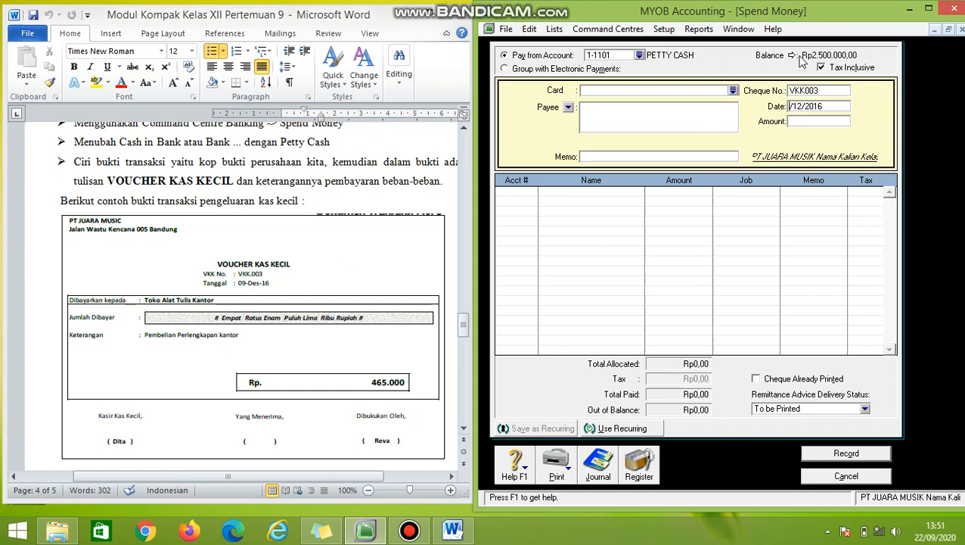
{"action": "type", "text": "09"}
Enter the payment amount 465000 and the memo "Pembelian perlengkapan kantor"
{"action": "left_click", "coordinate": [799, 122]}
{"action": "type", "text": "465000"}
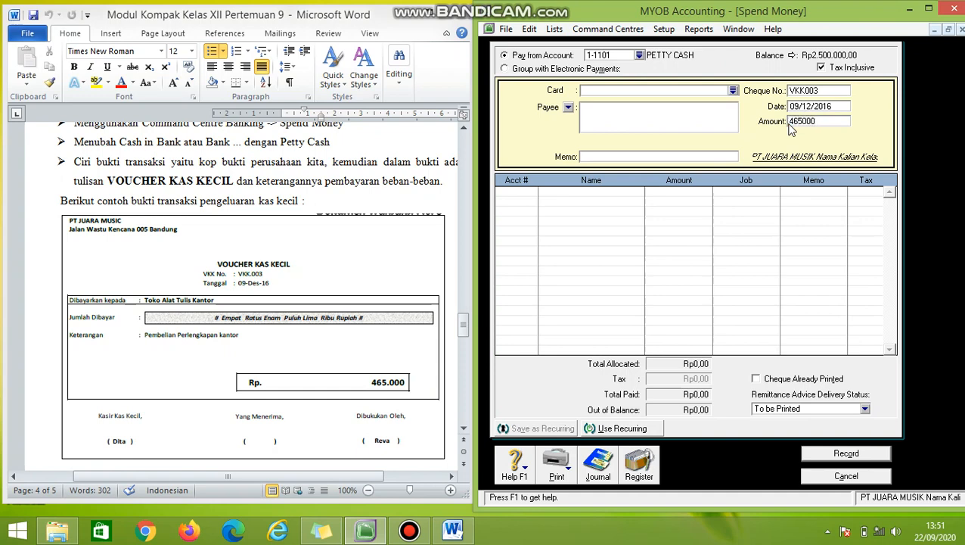
{"action": "left_click", "coordinate": [617, 156]}
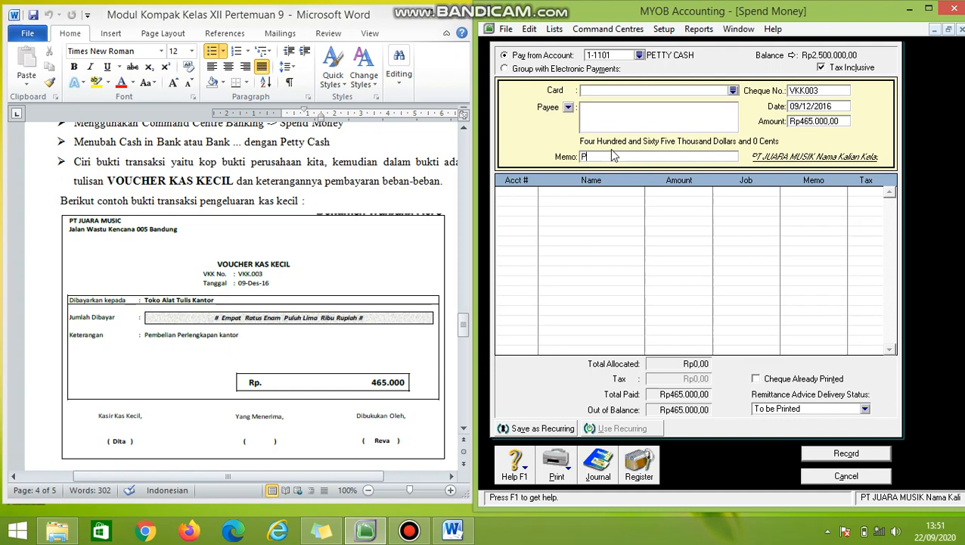
{"action": "type", "text": "Pembelian perlengkapan kantor"}
Allocate the payment to the OFFICE SUPPLIES asset account 1-1112 on the first line
{"action": "left_click", "coordinate": [511, 195]}
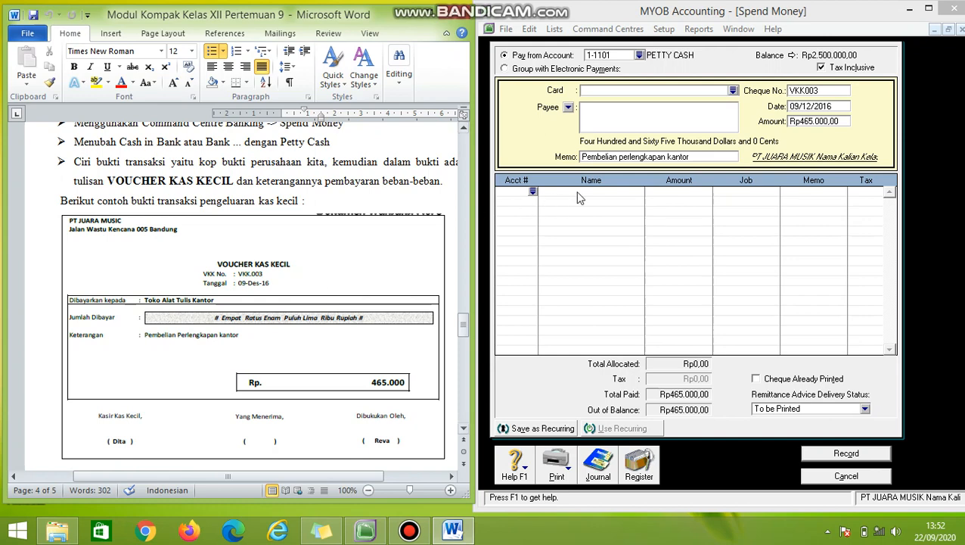
{"action": "left_click", "coordinate": [533, 191]}
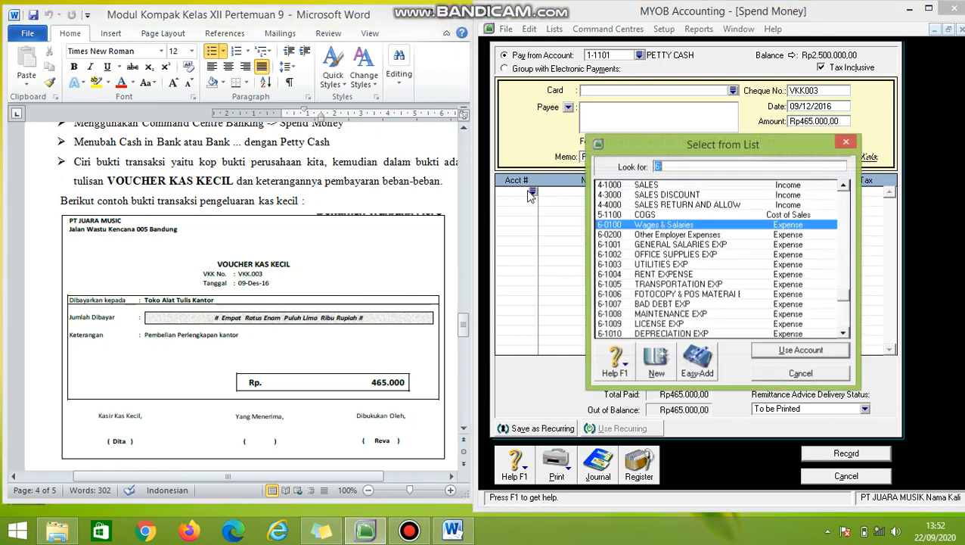
{"action": "type", "text": "1"}
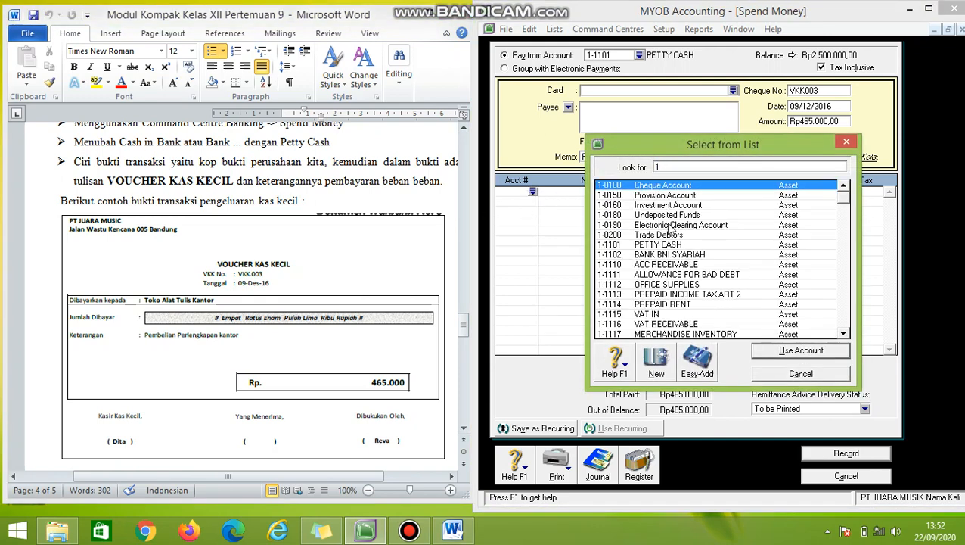
{"action": "double_click", "coordinate": [668, 288]}
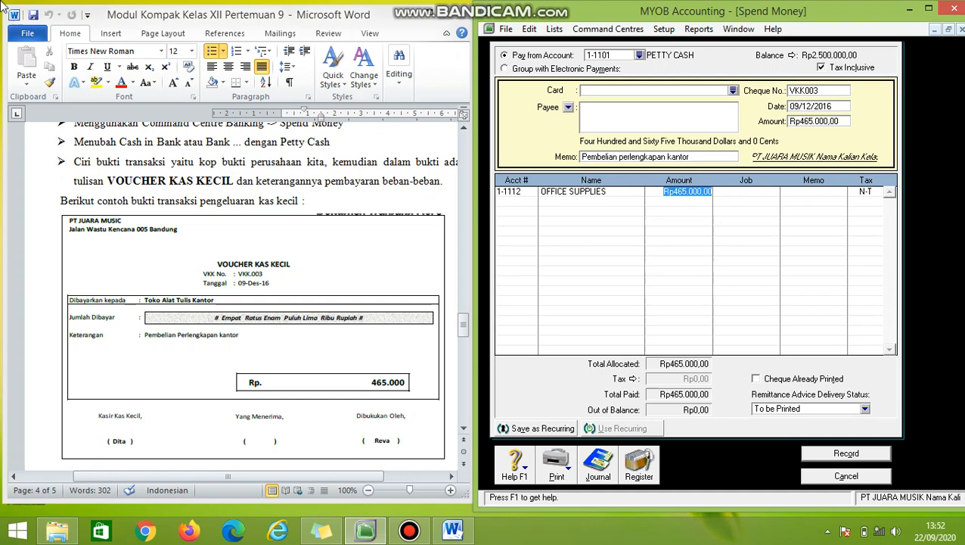
Check the journal recap of the petty cash payment, record the transaction and close the empty Spend Money form
{"action": "key", "text": "ctrl+r"}
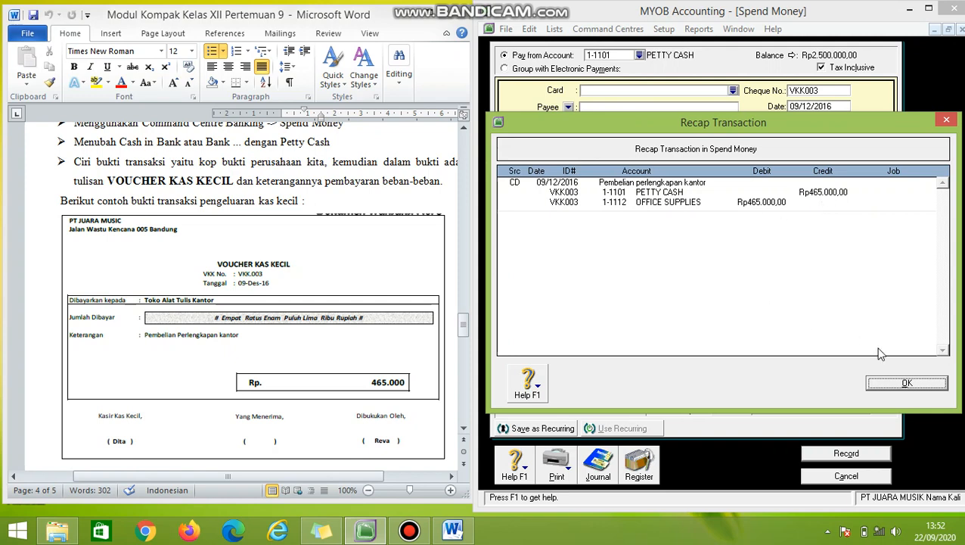
{"action": "left_click", "coordinate": [891, 384]}
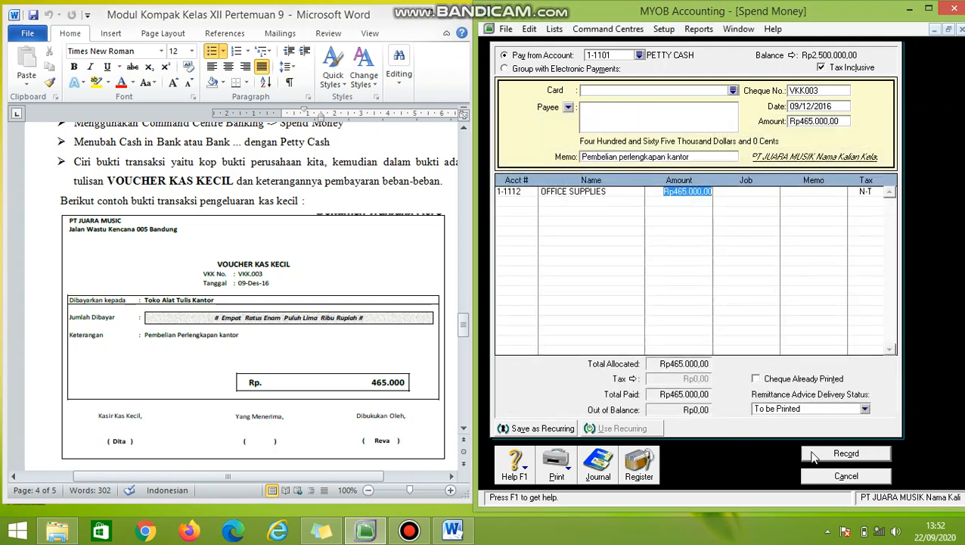
{"action": "left_click", "coordinate": [814, 454]}
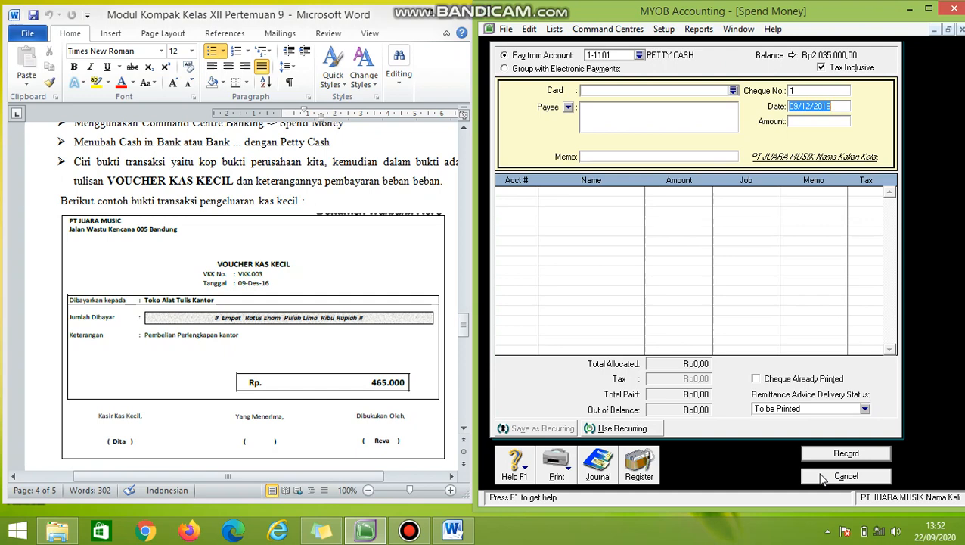
{"action": "left_click", "coordinate": [823, 477]}
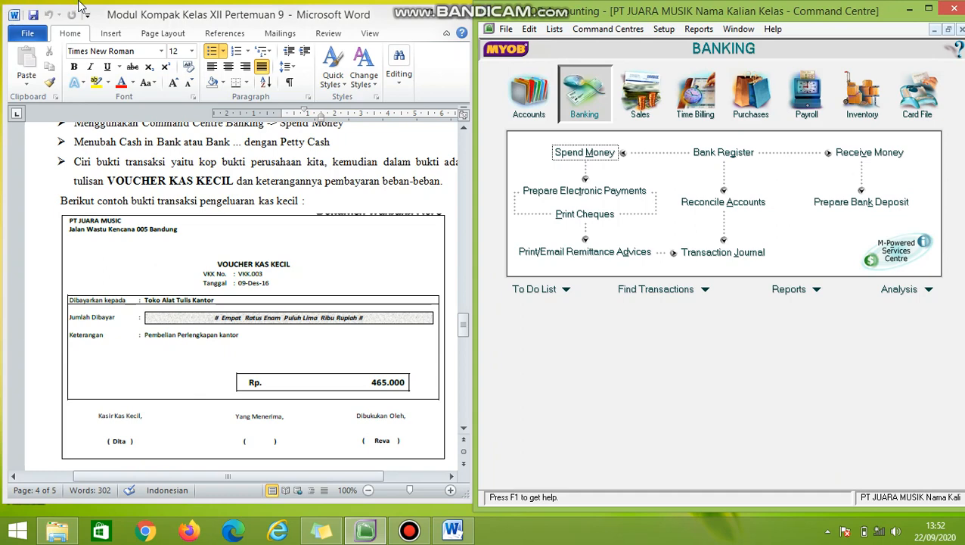
Review the recorded disbursements and all December 2016 entries in the Transaction Journal, then close it
{"action": "left_click", "coordinate": [690, 257]}
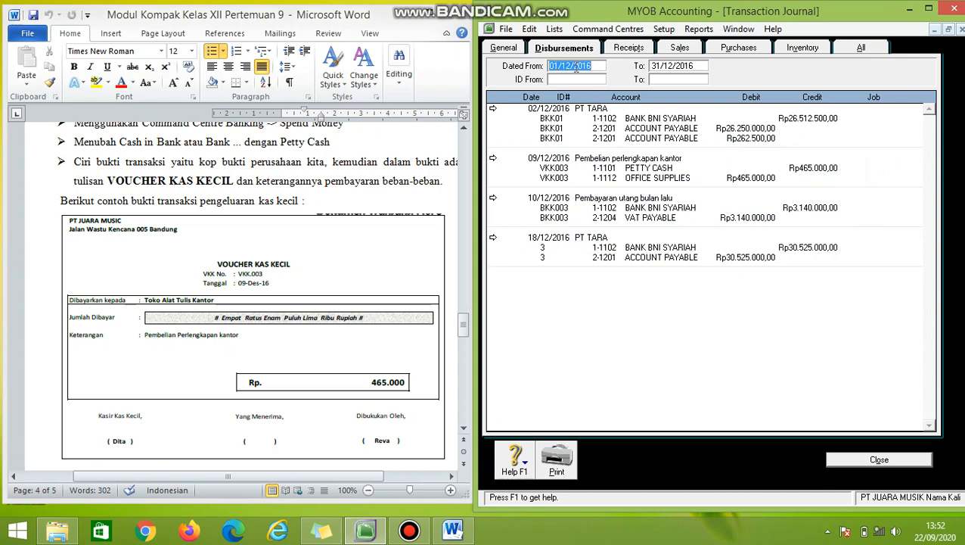
{"action": "left_click", "coordinate": [581, 69]}
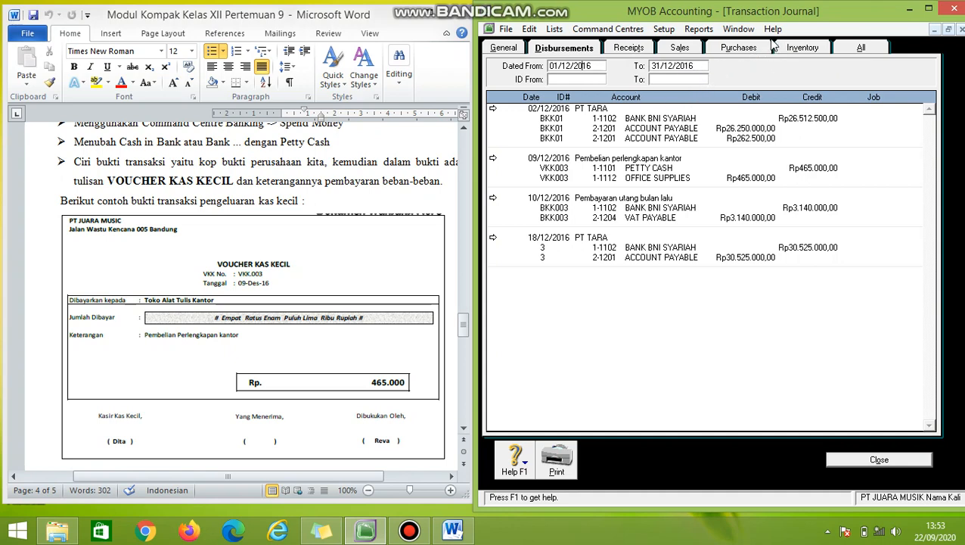
{"action": "left_click", "coordinate": [859, 52]}
{"action": "scroll", "coordinate": [711, 154], "scroll_direction": "down", "scroll_amount": 15}
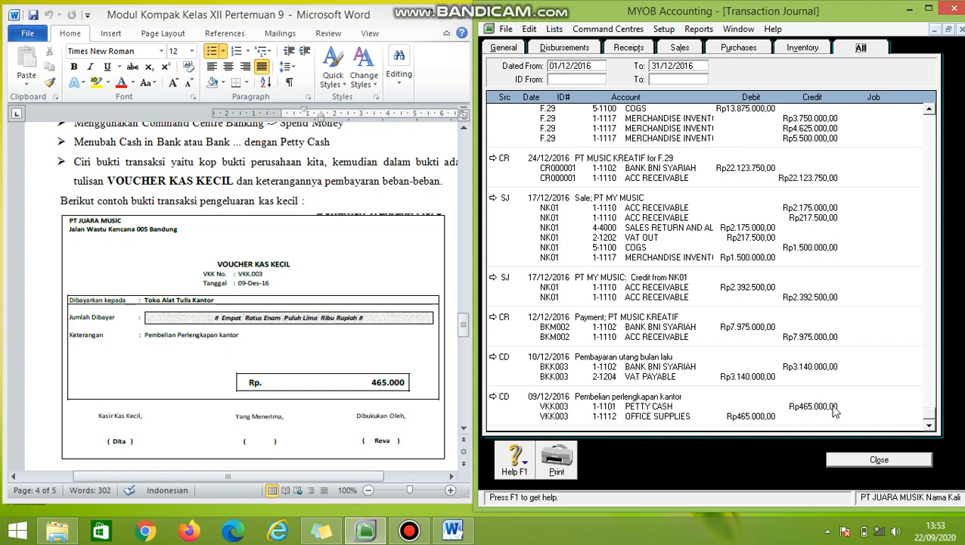
{"action": "left_click", "coordinate": [837, 460]}
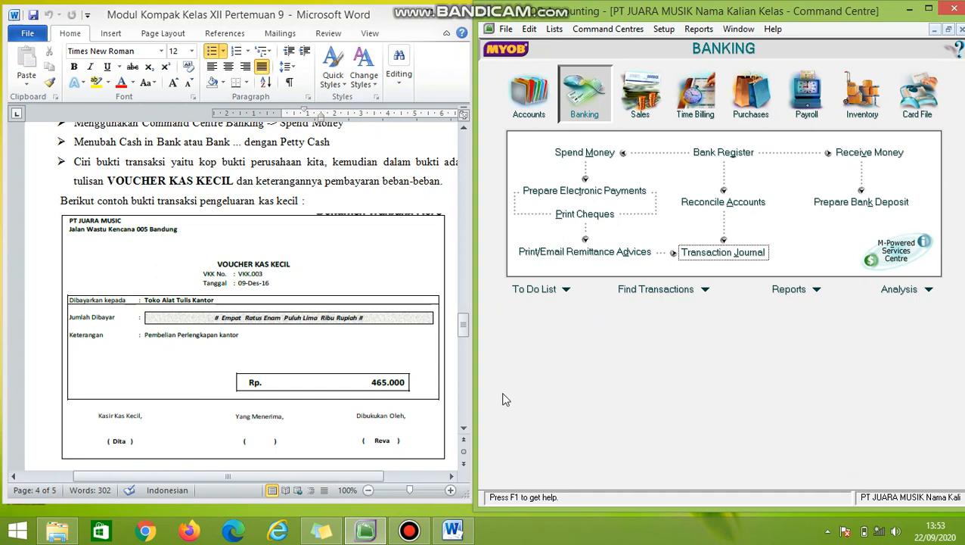
{"action": "left_click", "coordinate": [409, 529]}
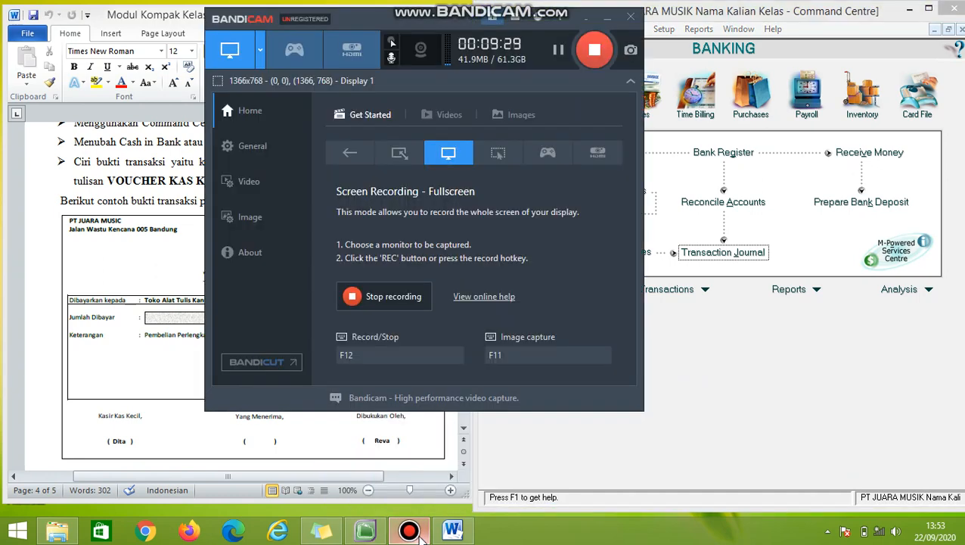